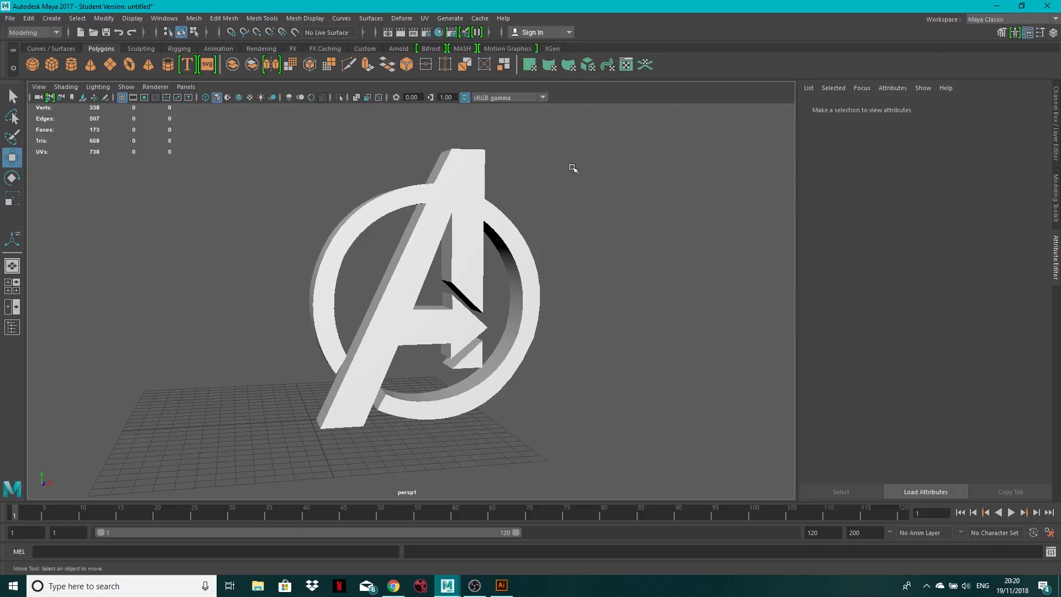
Delete the existing 3D Avengers logo mesh from the scene
mouse_move(597, 213)
left_mouse_down("alt")
mouse_move(576, 210)
mouse_move(595, 219)
left_mouse_up("alt")
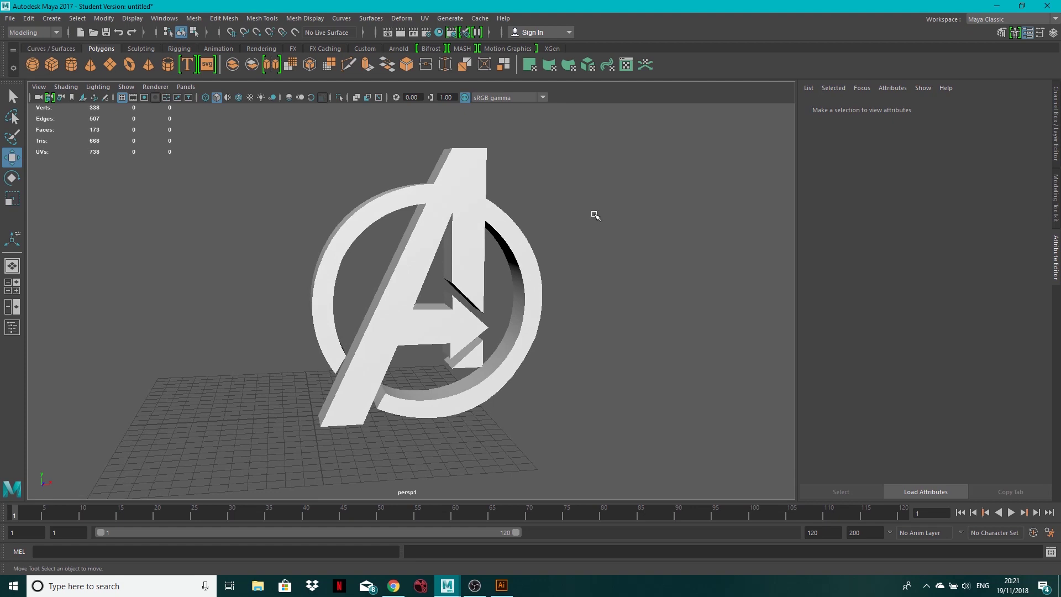
left_click_drag(595, 217, 509, 264, "alt")
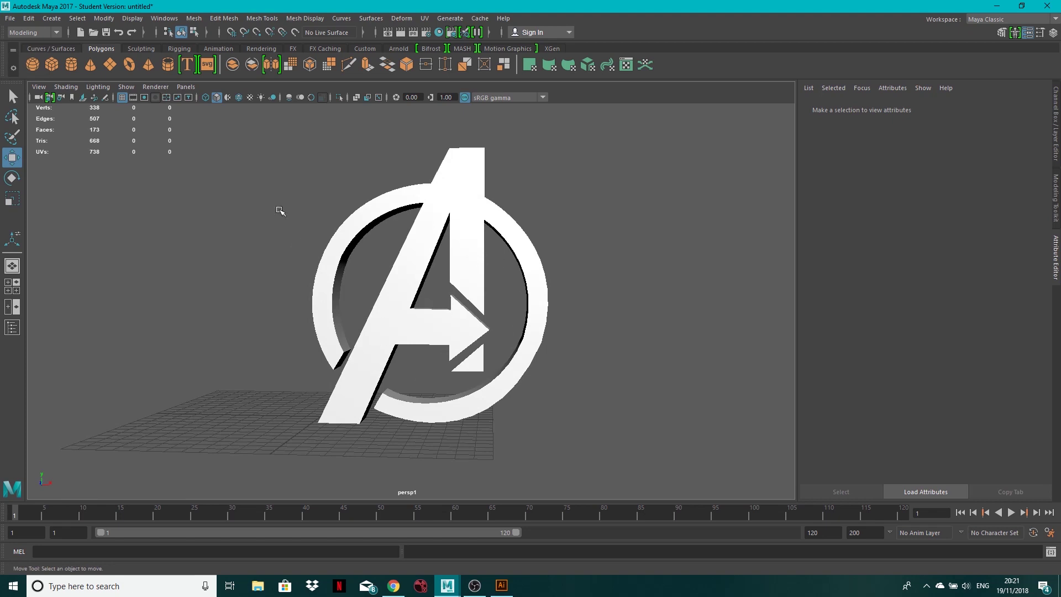
left_click_drag(267, 168, 589, 371)
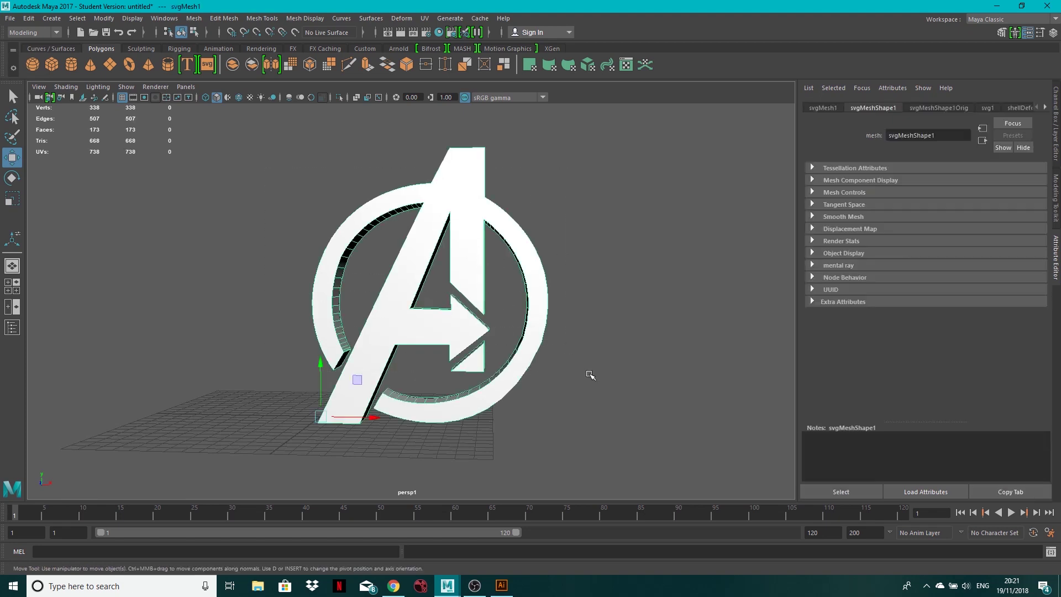
key("Delete")
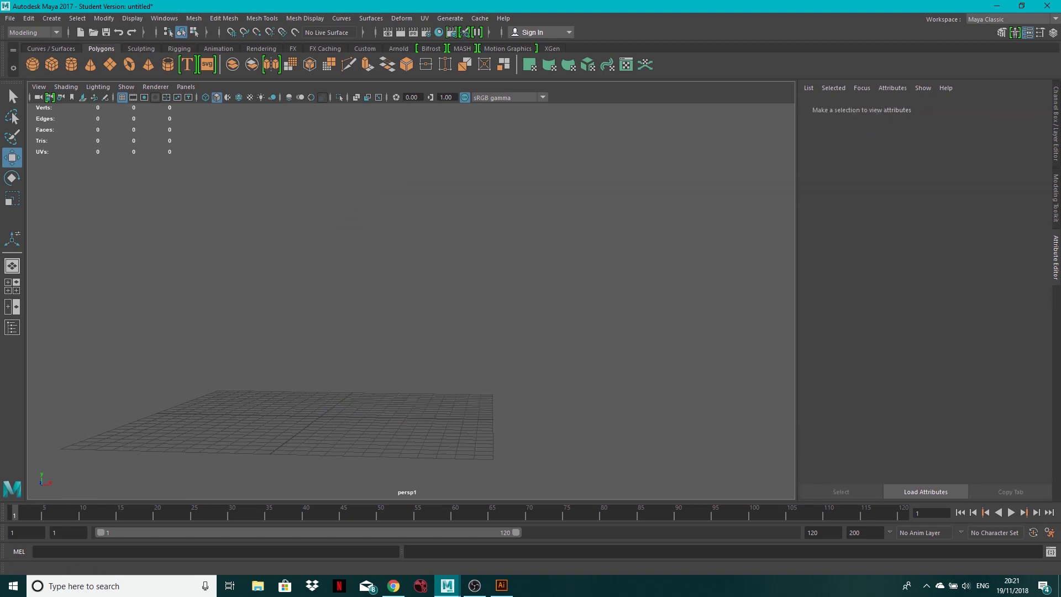
Switch to Illustrator and examine the Avengers logo's separate shapes and the visibility of its layer
key("alt+Tab")
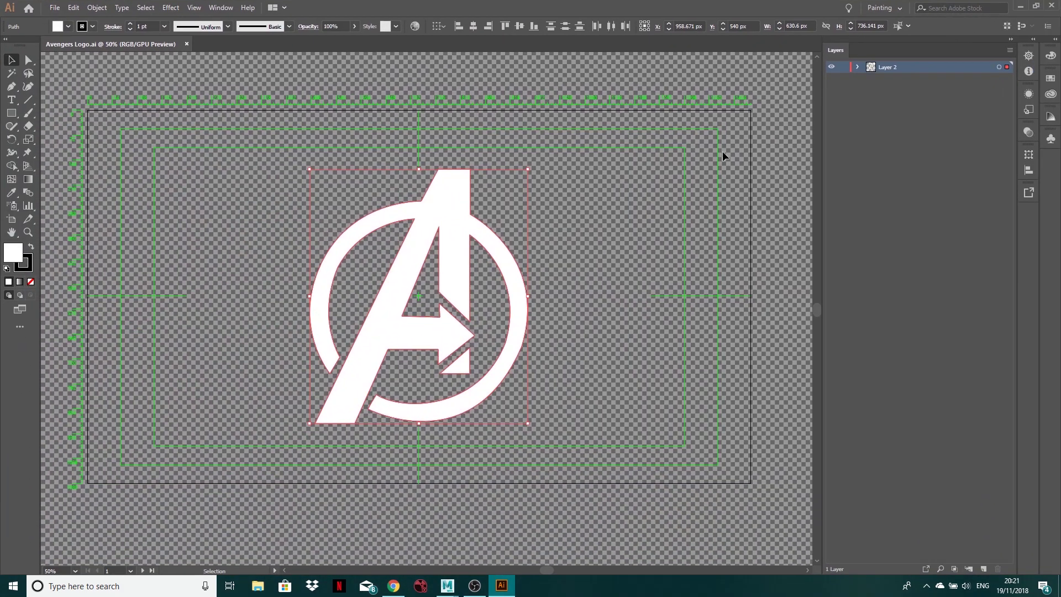
left_click(724, 157)
left_click(451, 357)
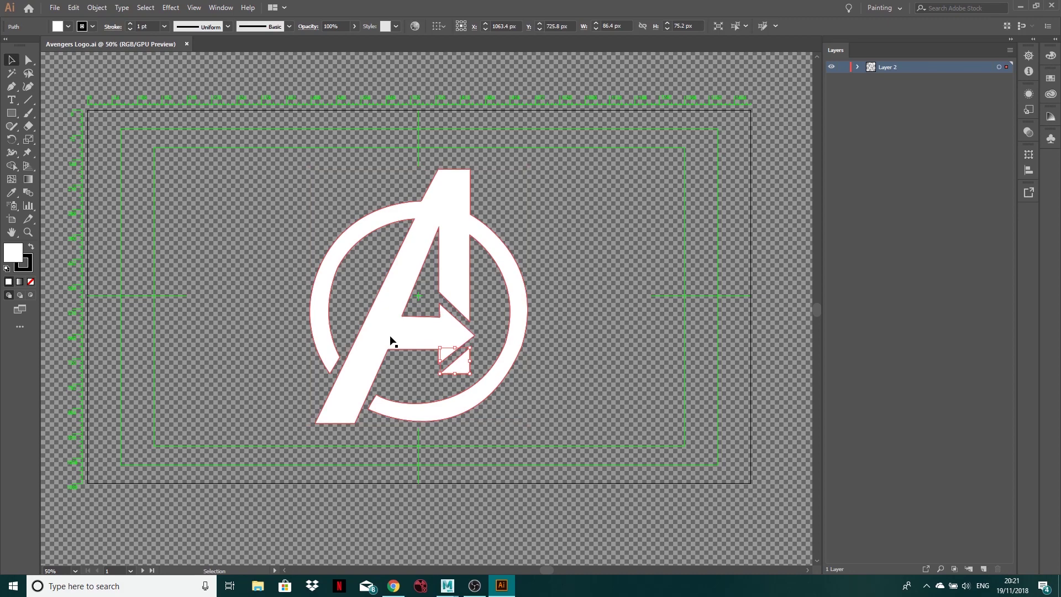
left_click(390, 337)
left_click(620, 299)
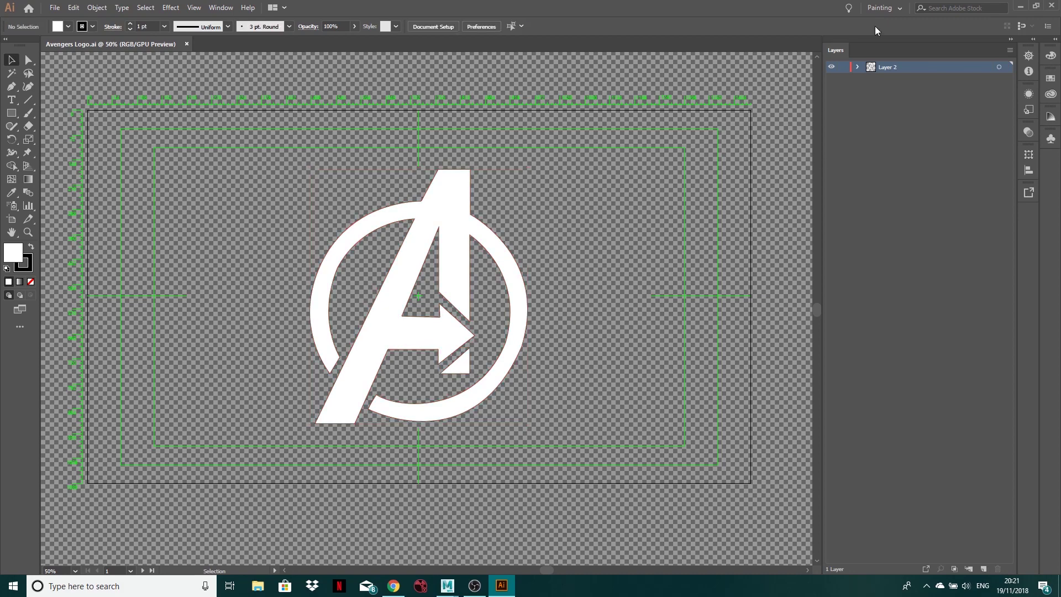
left_click(832, 67)
left_click(832, 67)
left_click(453, 335)
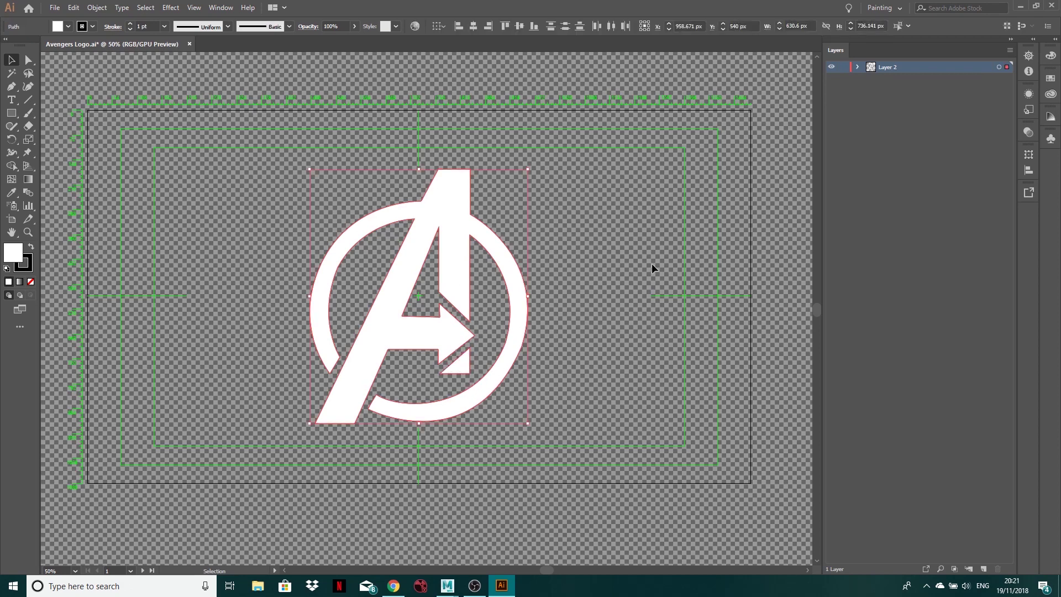
left_click(650, 210)
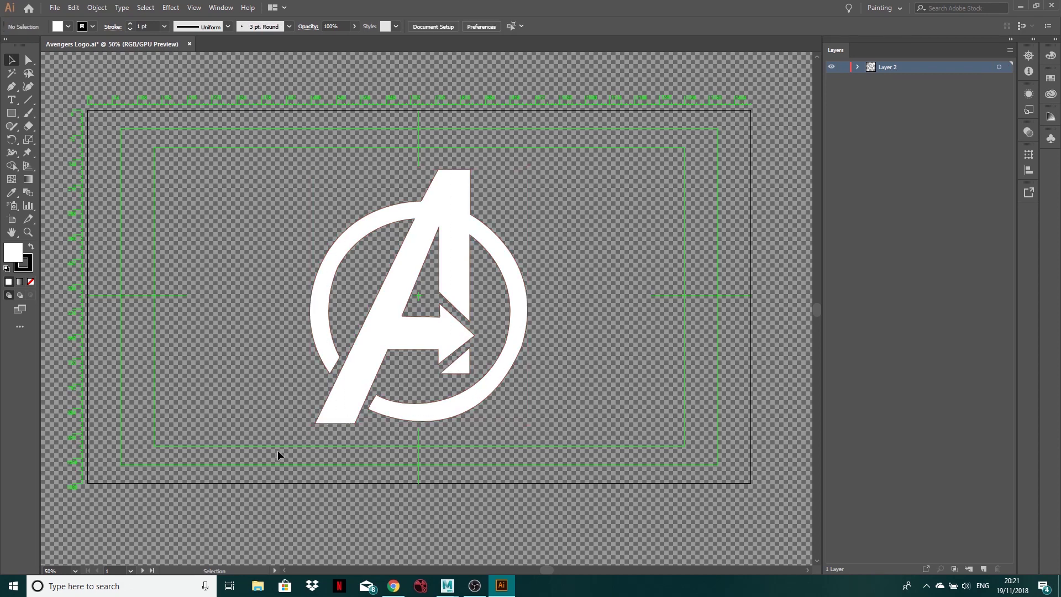
Copy all the logo artwork in Illustrator and return to Maya
key("ctrl+a")
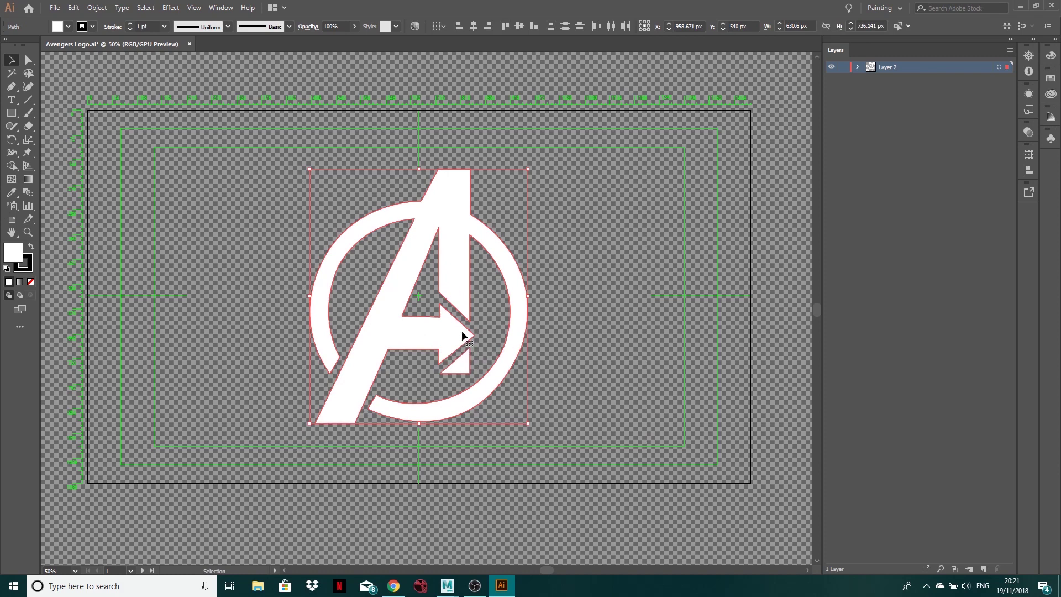
key("a")
left_click(1021, 7)
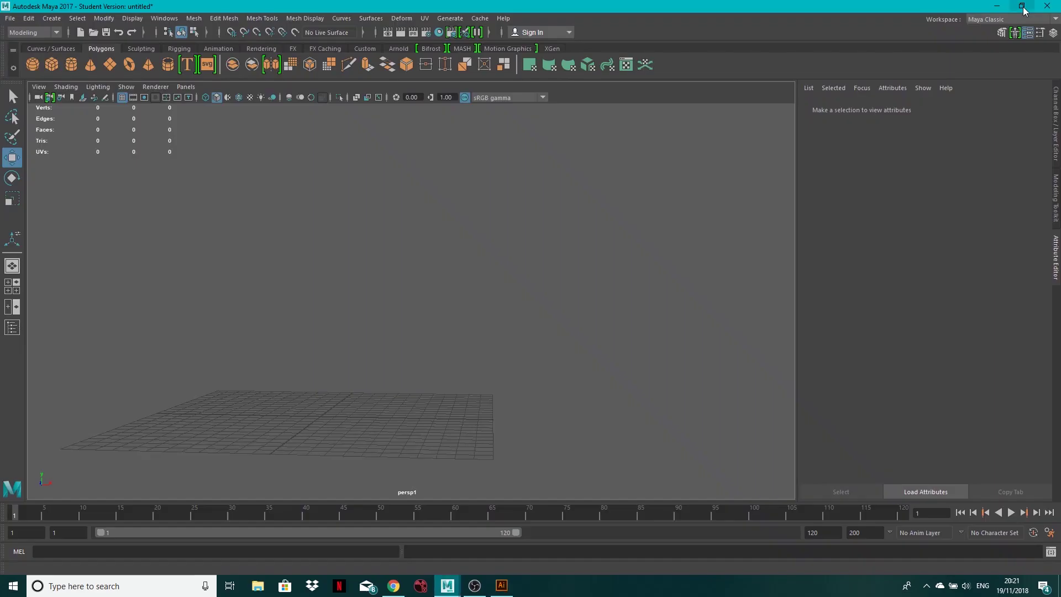
Create a new SVG object in the empty scene
key("f")
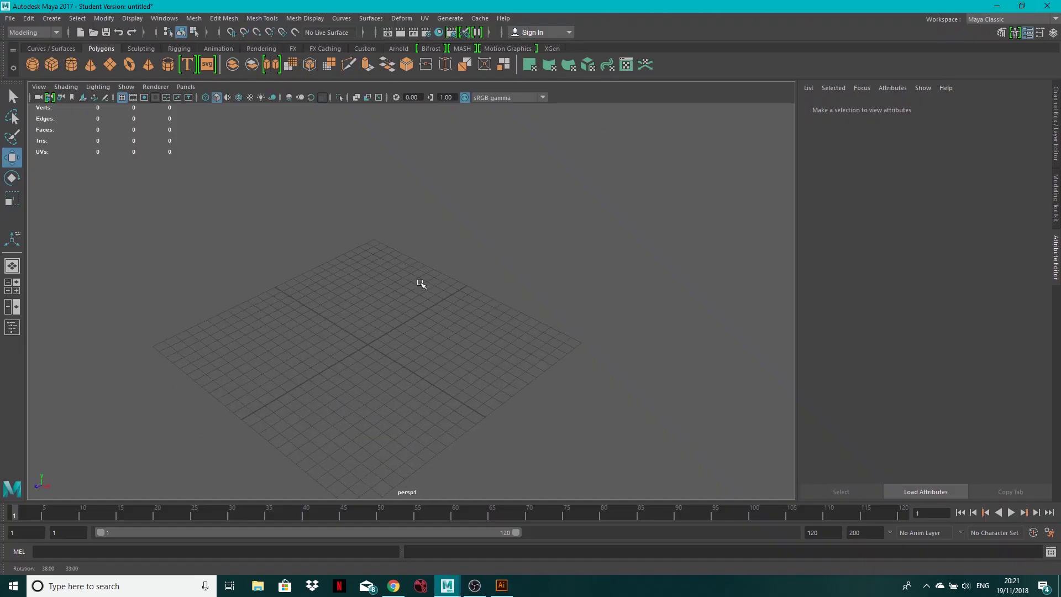
left_click(51, 19)
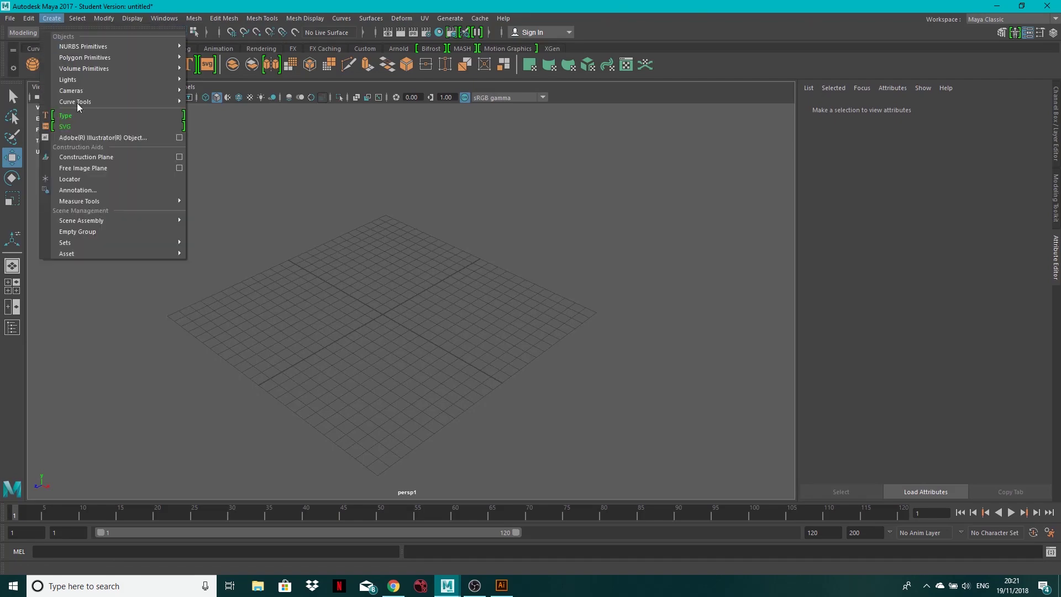
left_click(77, 127)
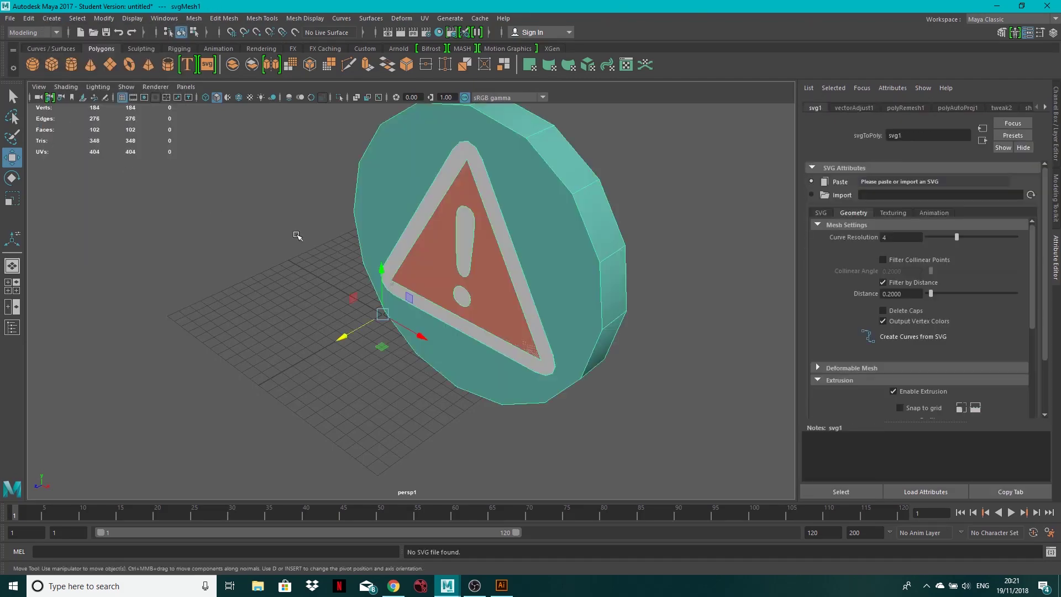
left_click_drag(296, 232, 471, 280, "alt")
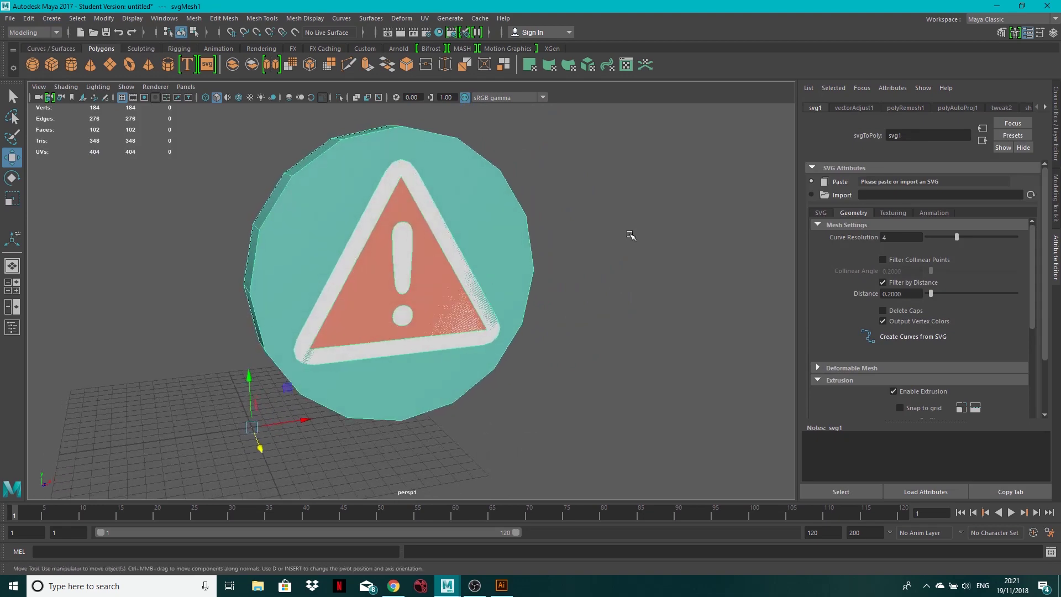
Paste the copied Avengers logo into the SVG object in place of the default warning sign
left_click(838, 184)
left_click_drag(628, 267, 474, 286, "alt")
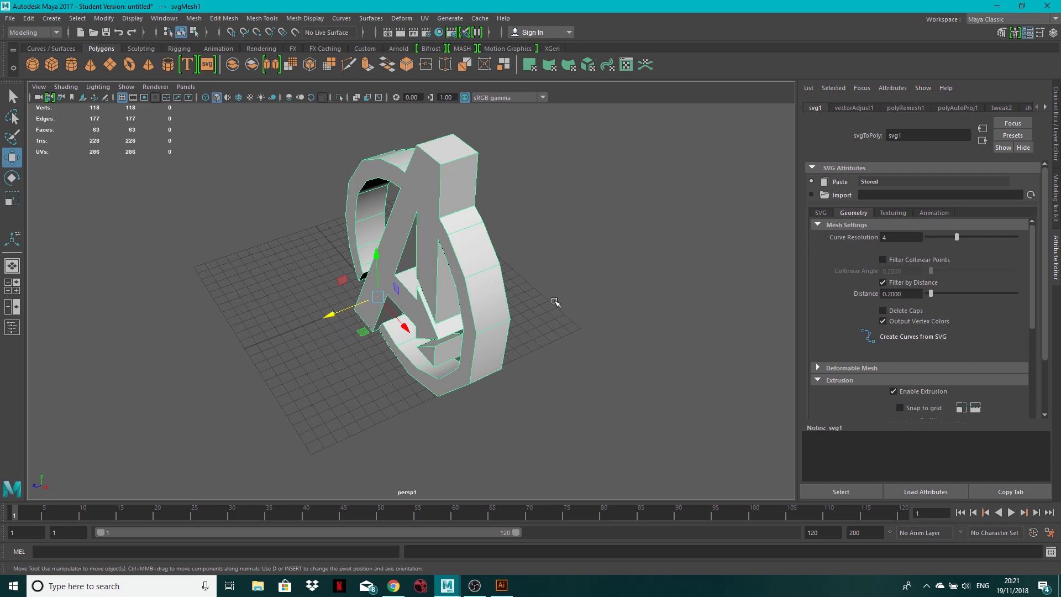
left_click(818, 214)
left_click_drag(571, 255, 545, 241, "alt")
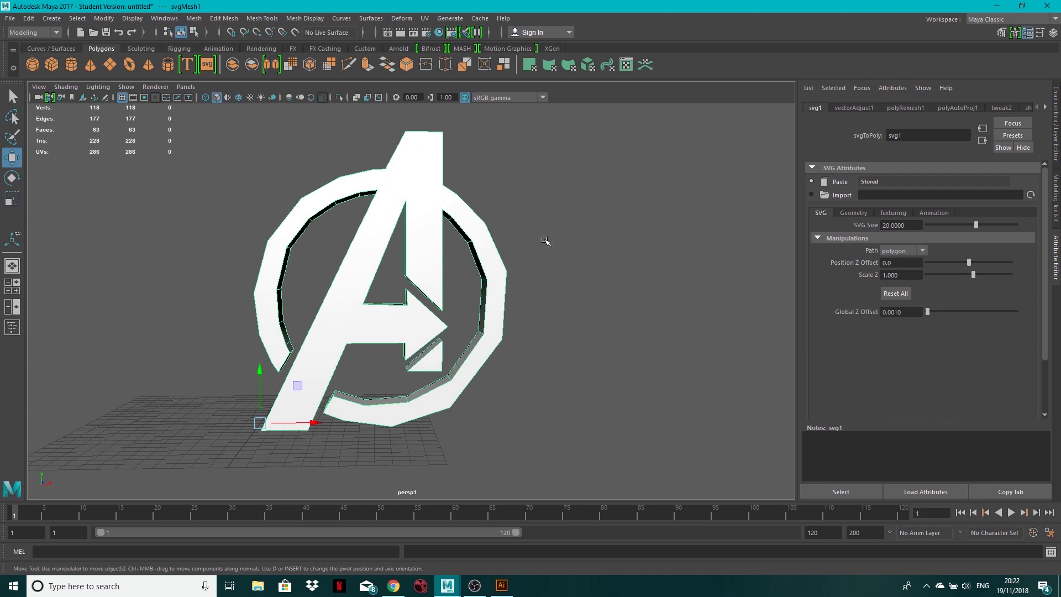
left_click_drag(588, 289, 564, 307, "alt")
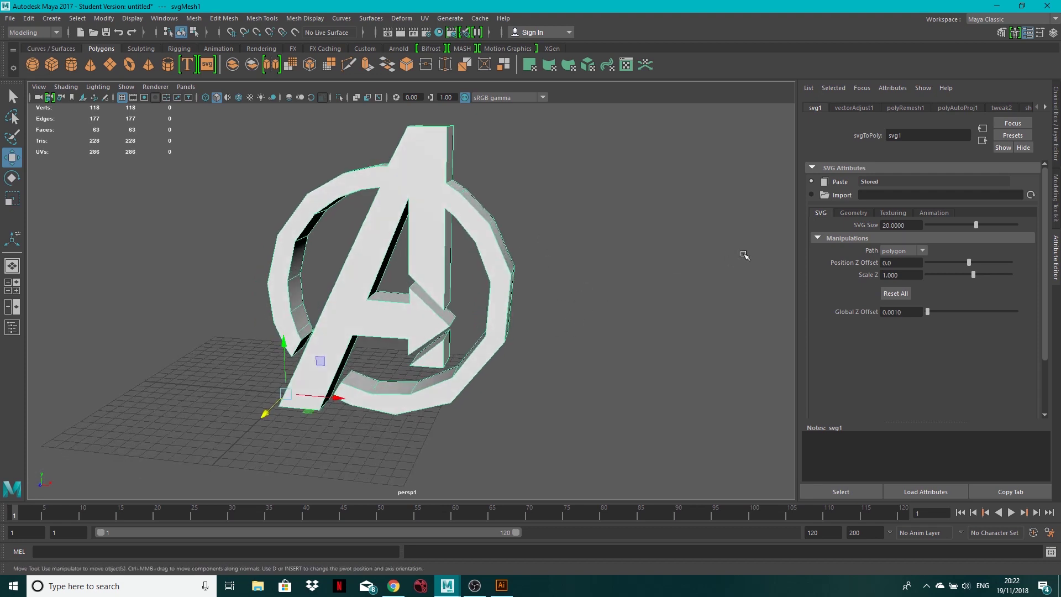
Smooth the logo's curved edges by setting the mesh's curve resolution to 15
left_click(853, 214)
left_click_drag(960, 237, 1052, 242)
left_click_drag(692, 288, 687, 281, "alt")
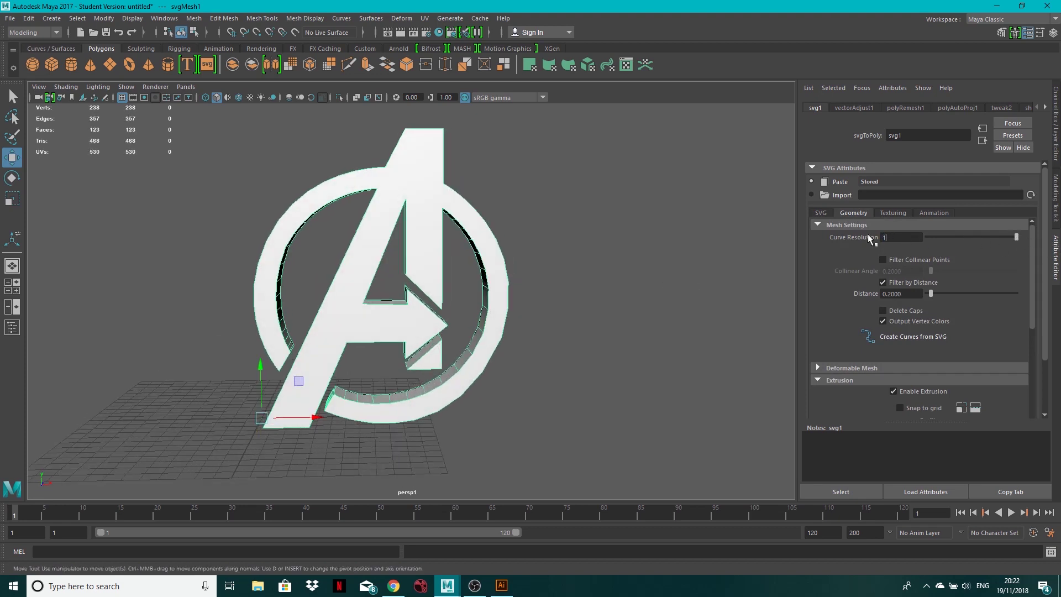
key("Return")
mouse_move(570, 310)
left_mouse_down("alt")
mouse_move(557, 303)
mouse_move(517, 342)
mouse_move(503, 332)
mouse_move(569, 300)
mouse_move(585, 320)
left_mouse_up("alt")
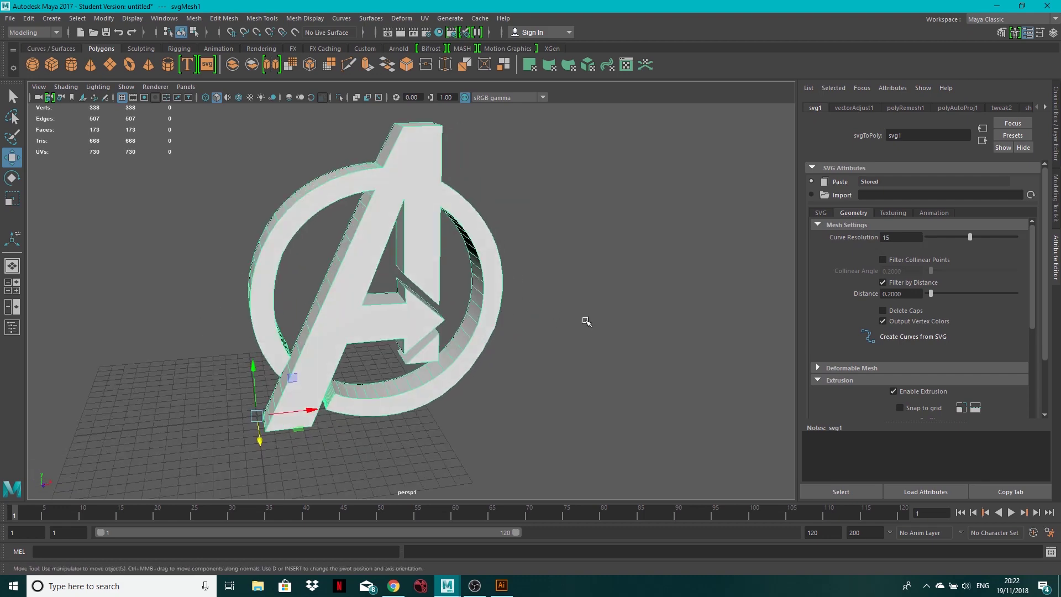
Compare the extruded logo with the original Illustrator artwork and inspect the mesh from several angles
left_click(502, 586)
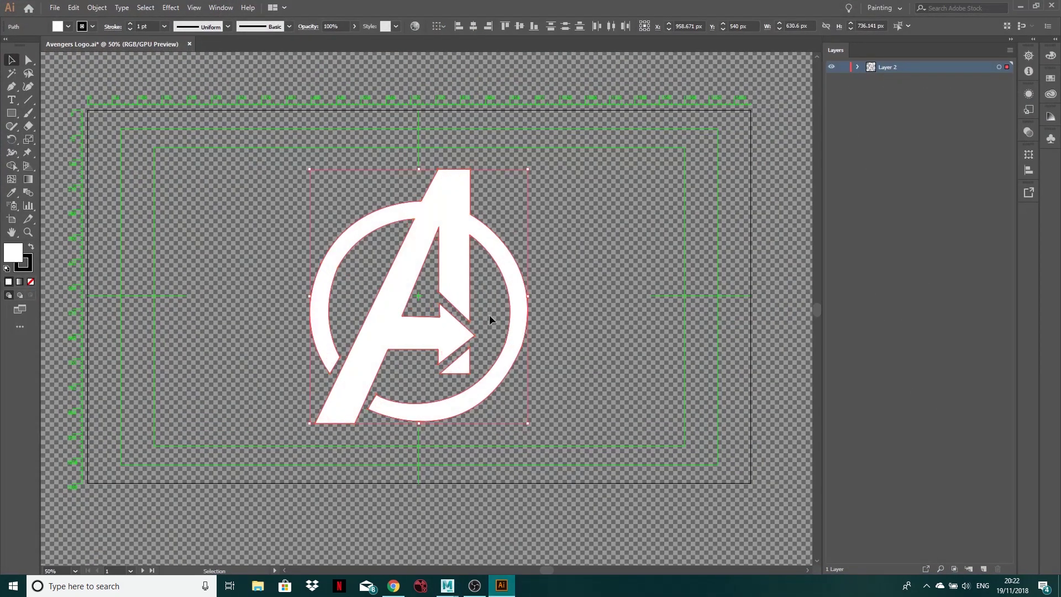
left_click(1021, 6)
left_click_drag(463, 294, 483, 284, "alt")
left_click(614, 251)
mouse_move(614, 251)
left_mouse_down("alt")
mouse_move(575, 272)
mouse_move(623, 263)
mouse_move(613, 265)
left_mouse_up("alt")
left_click(495, 280)
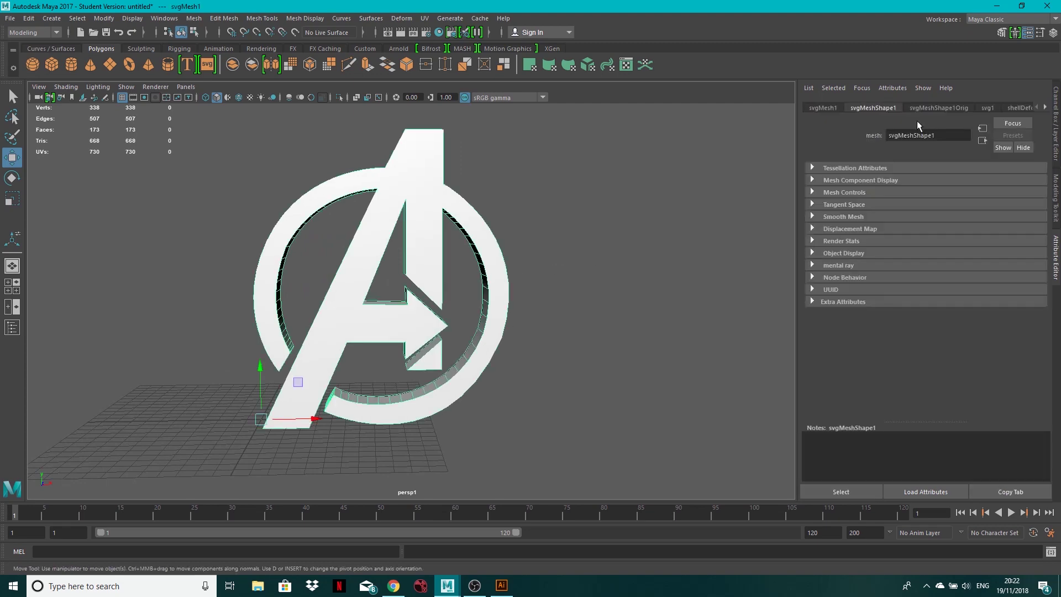
left_click(565, 234)
left_click_drag(503, 268, 543, 298, "alt")
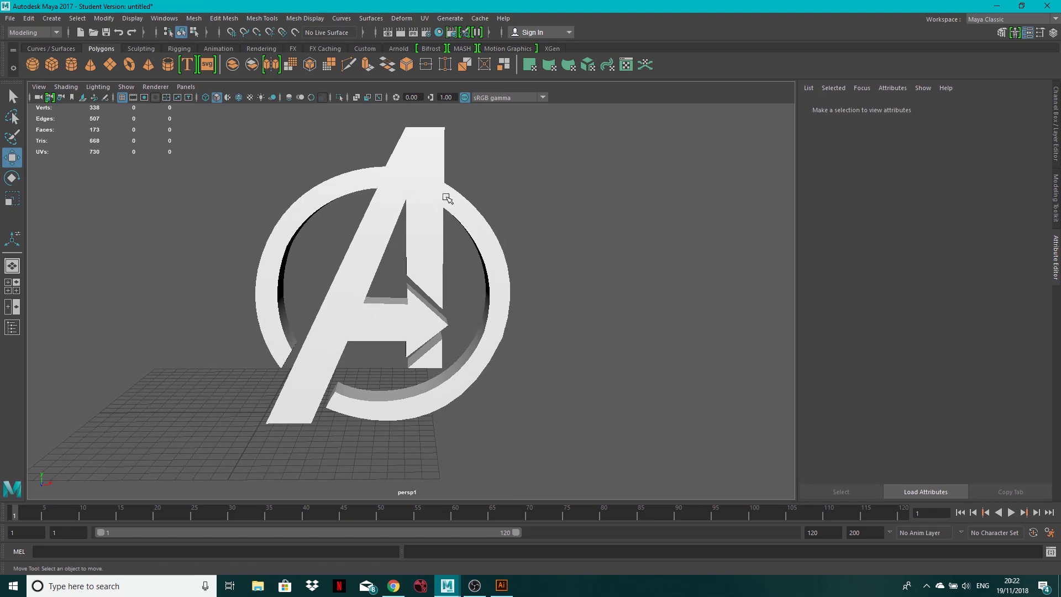
left_click(431, 364)
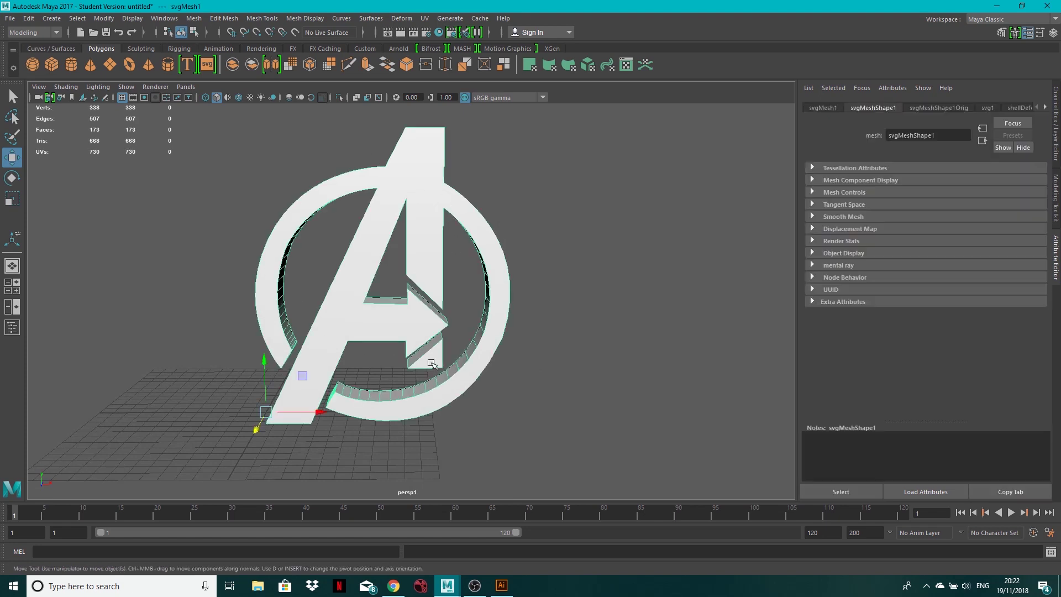
left_click(618, 274)
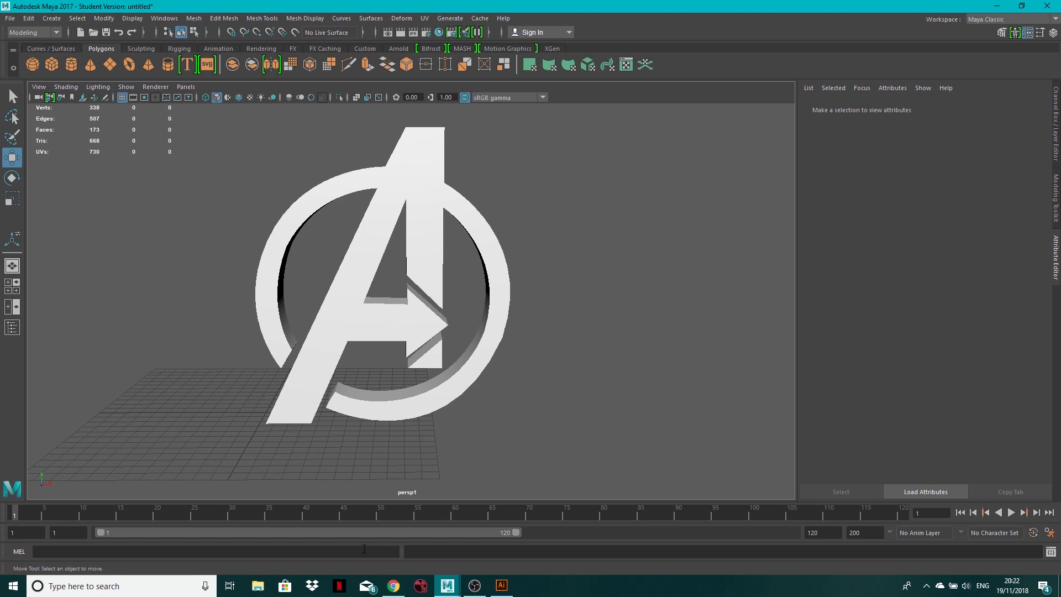
left_click_drag(520, 295, 493, 243, "alt")
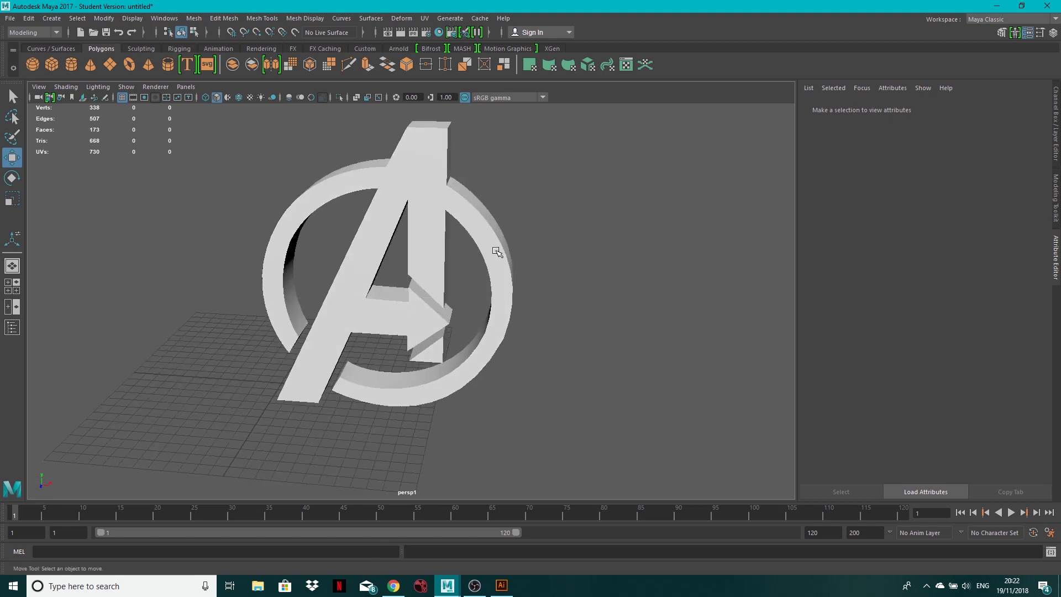
Reduce the logo's SVG size to about 18.46 and readjust its position Z offset
left_click(493, 246)
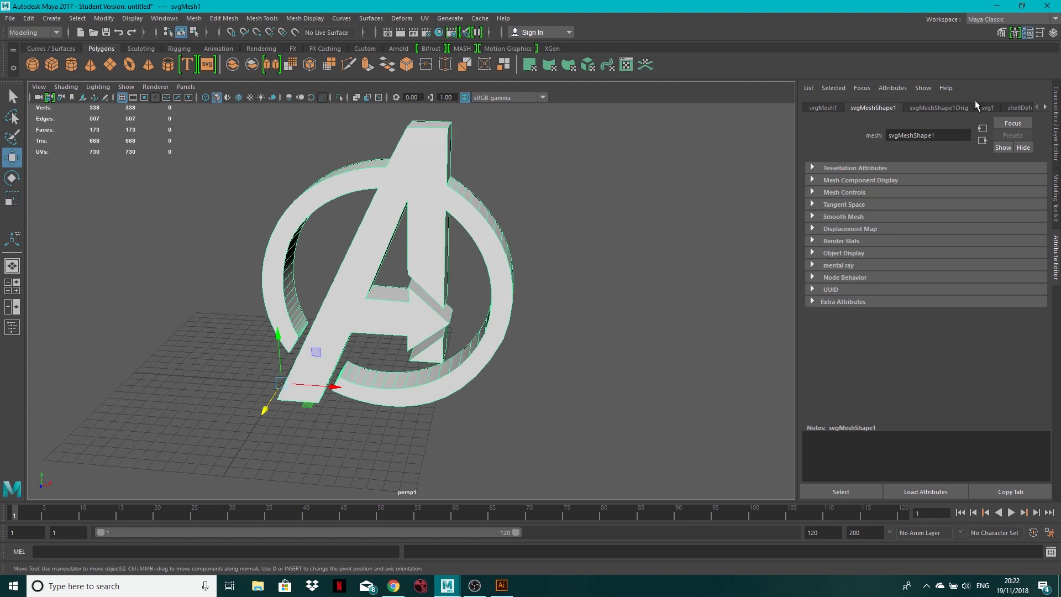
left_click(989, 107)
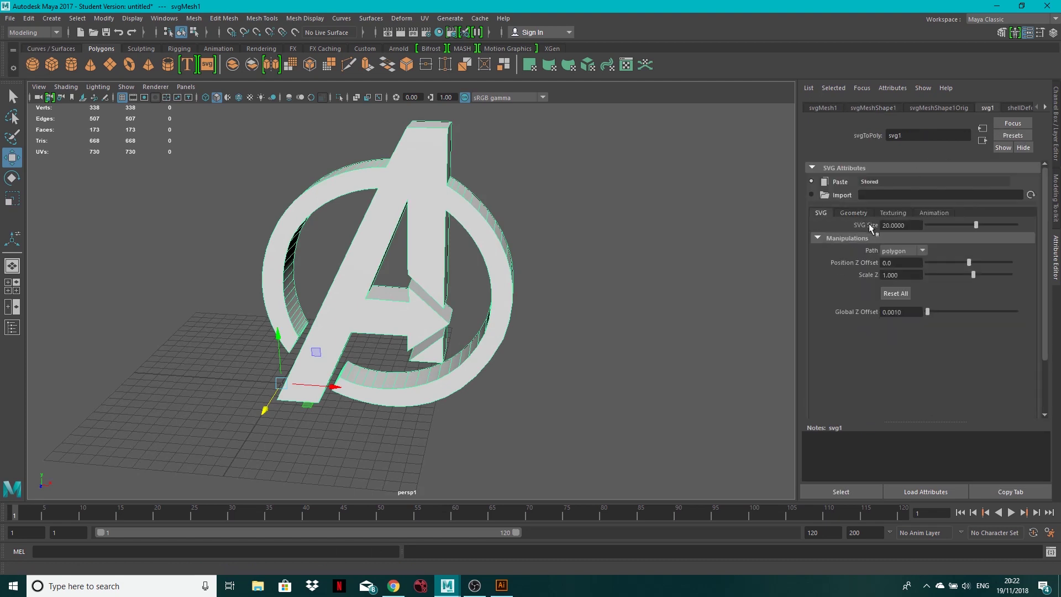
left_click_drag(976, 226, 967, 225)
mouse_move(967, 263)
left_mouse_down()
mouse_move(956, 266)
mouse_move(998, 247)
mouse_move(973, 253)
left_mouse_up()
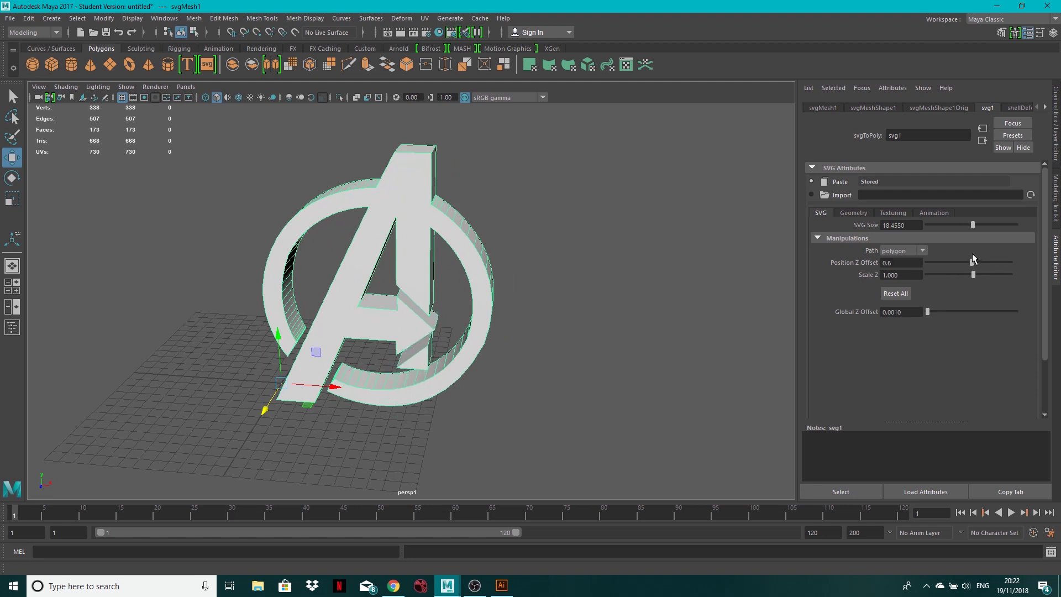
left_click(887, 263)
key("Return")
Set the logo's extrude distance to about 2.03 and extrude offset to about 0.396, undoing a trial of 4 extrude divisions
left_click(853, 215)
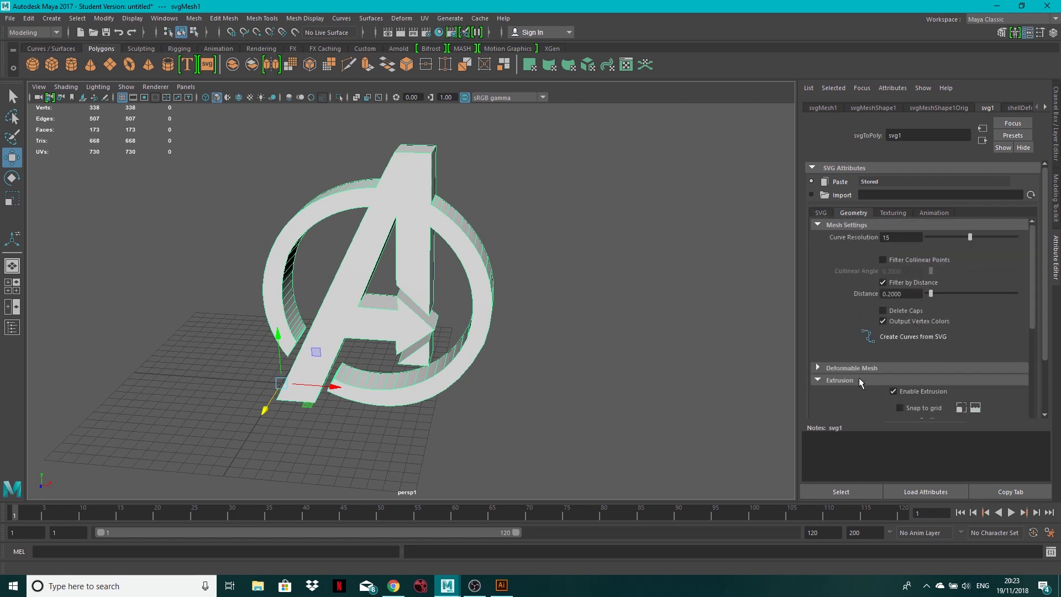
scroll(866, 378, "down", 5)
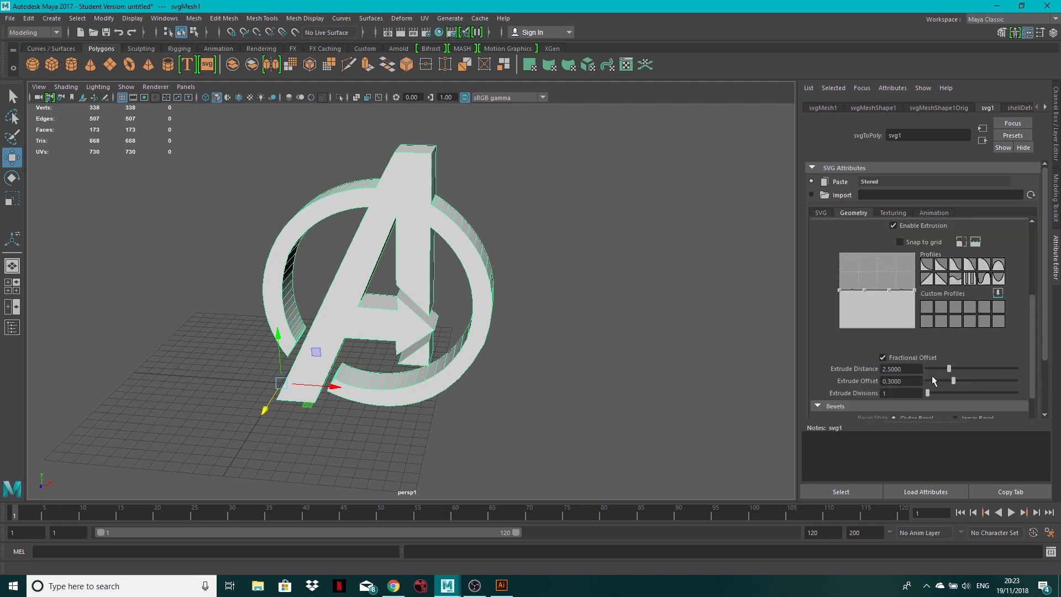
left_click_drag(949, 367, 953, 388)
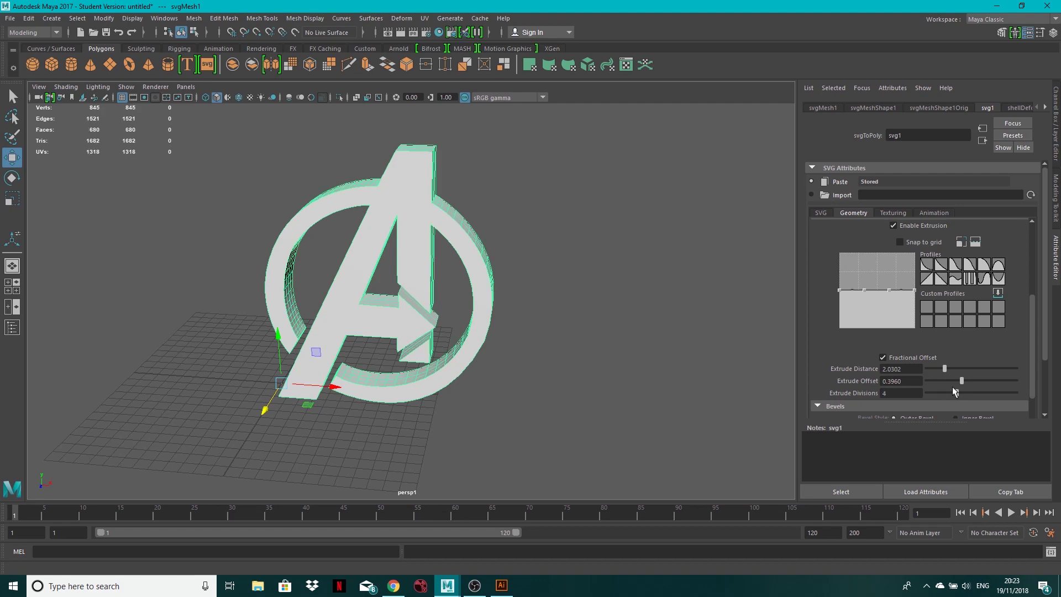
key("ctrl+z")
left_click_drag(621, 348, 514, 318, "alt")
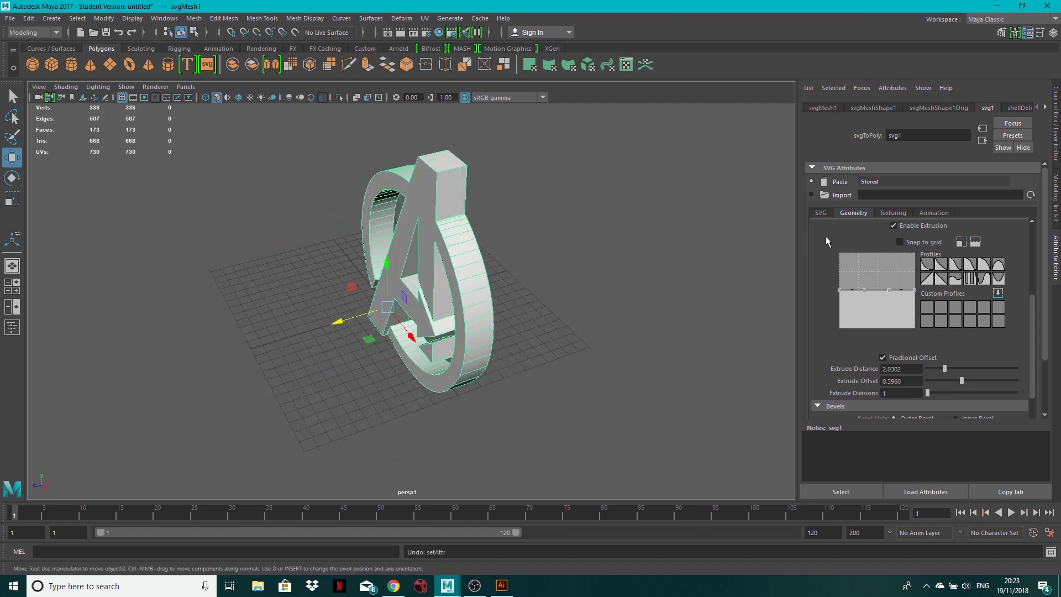
Try an outer bevel on the logo mesh and switch it off again
scroll(851, 289, "down", 2)
scroll(830, 288, "down", 1)
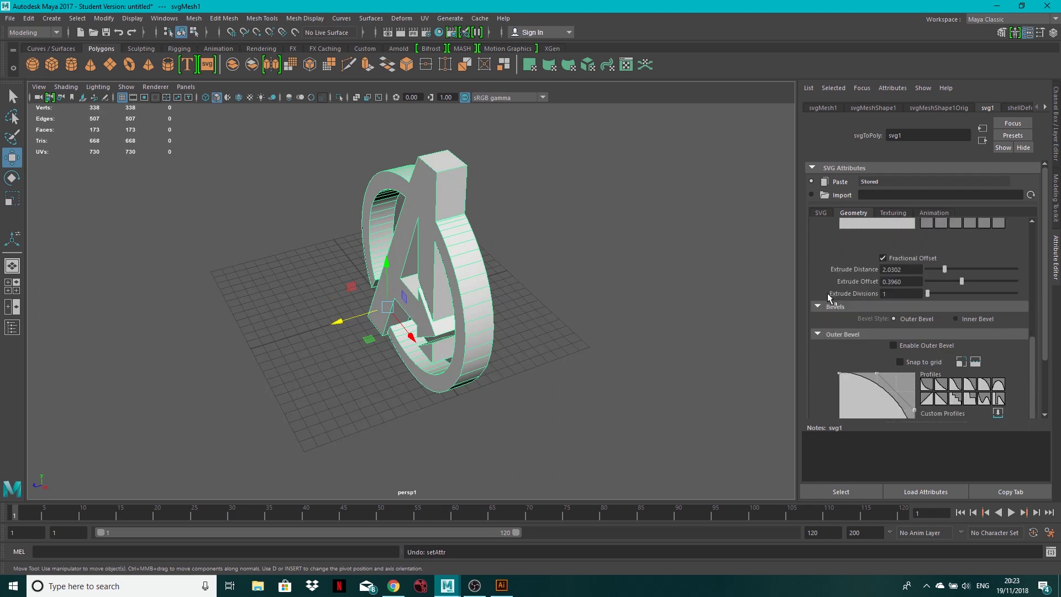
left_click(893, 347)
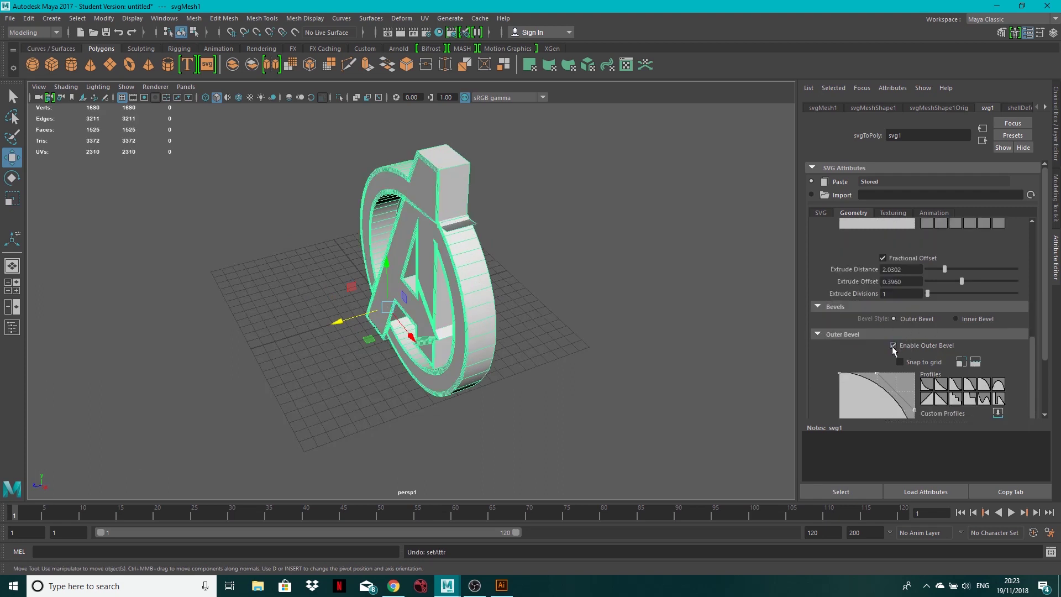
left_click(894, 346)
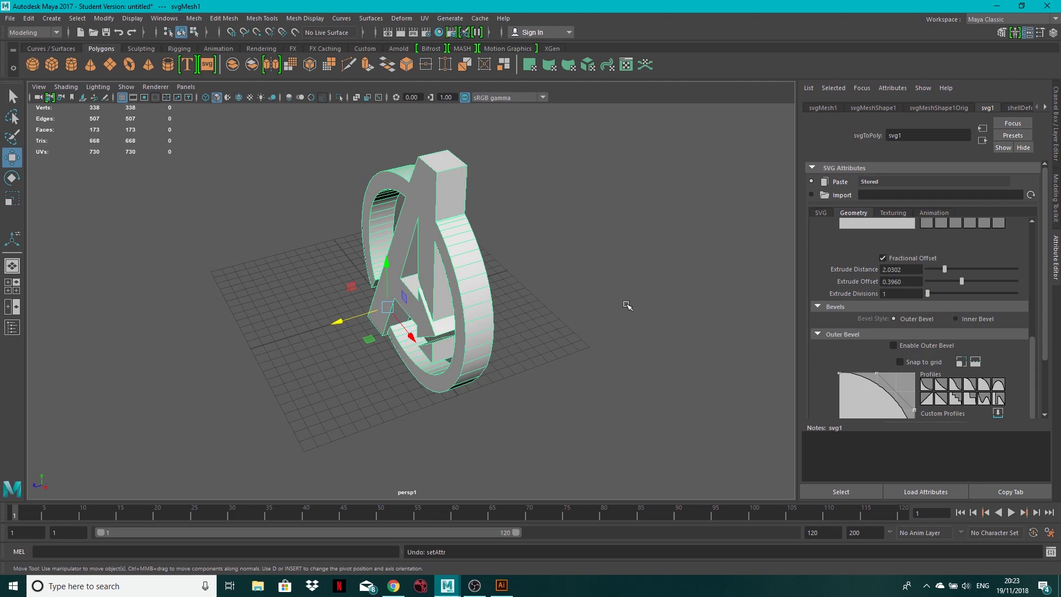
left_click_drag(593, 316, 632, 303, "alt")
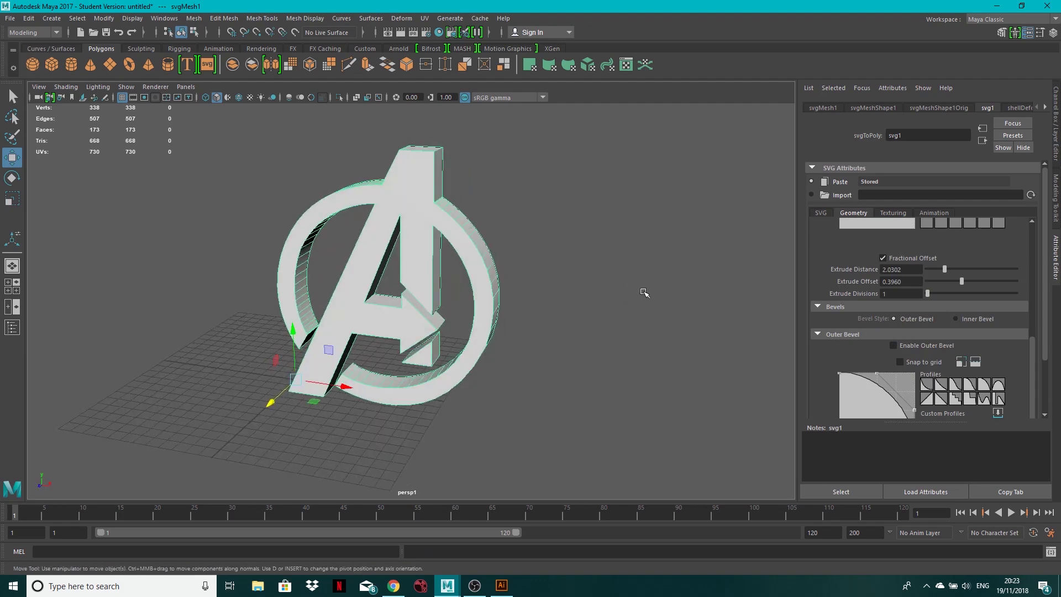